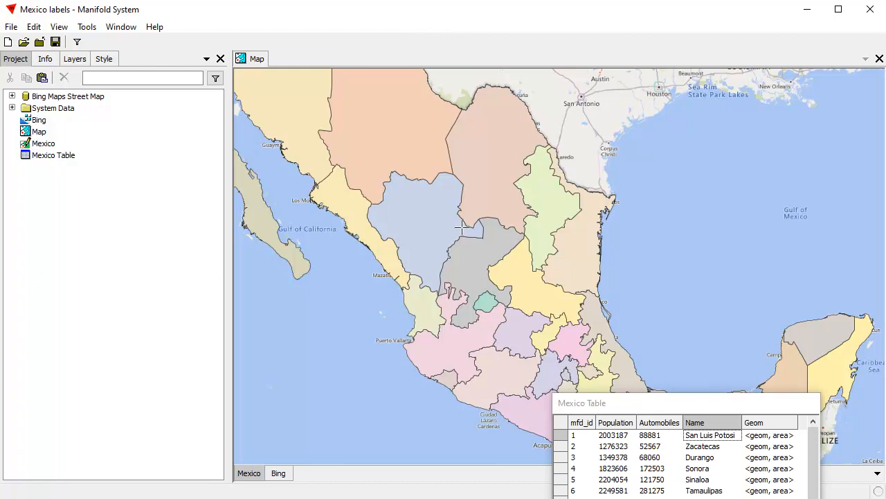
drag(419, 193, 443, 191)
drag(653, 403, 681, 377)
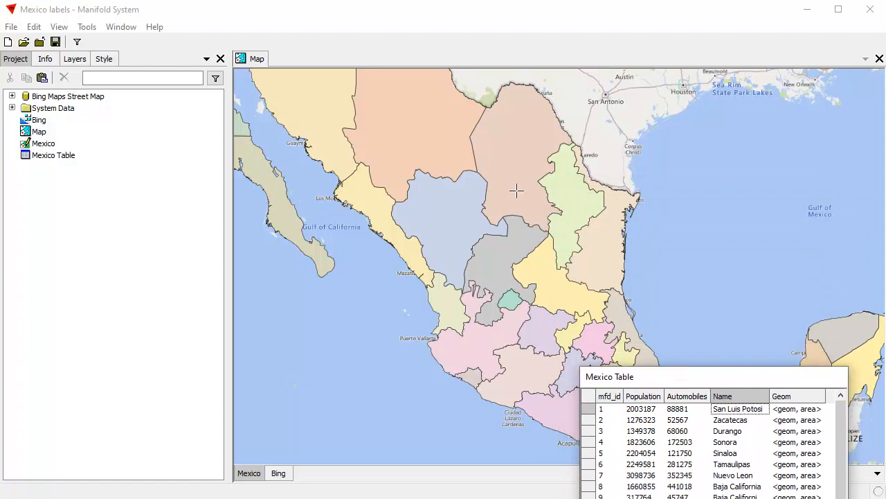
drag(515, 192, 524, 212)
drag(730, 375, 740, 384)
click(387, 44)
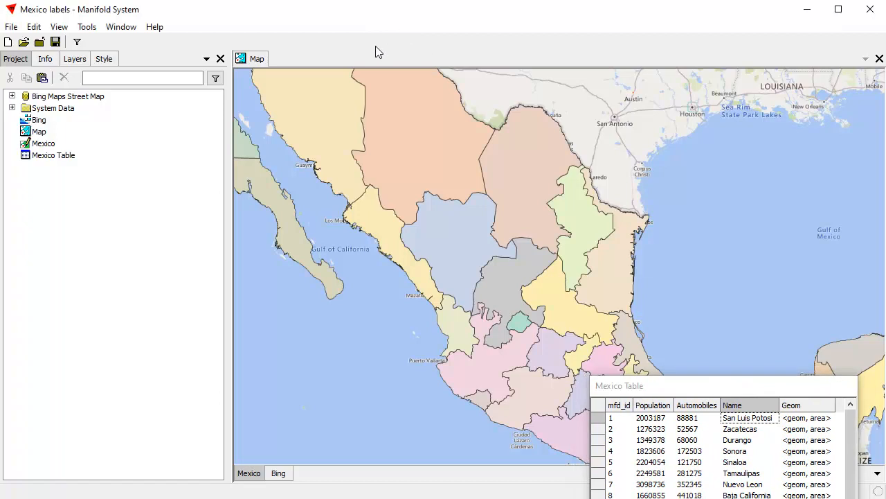
click(257, 59)
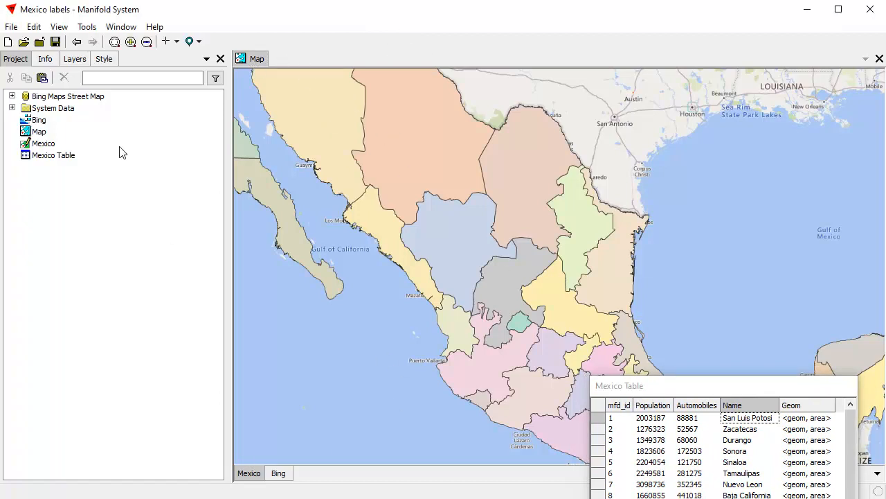
Start a new labels component based on the Mexico drawing
click(43, 144)
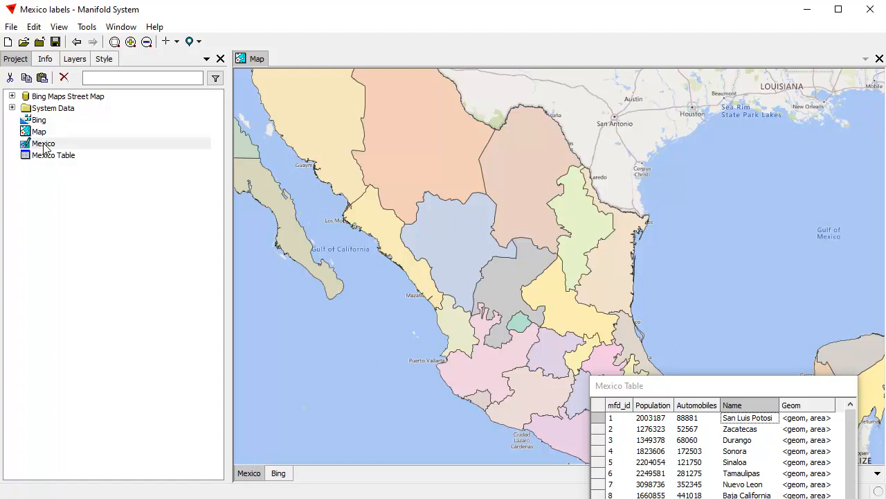
right_click(43, 144)
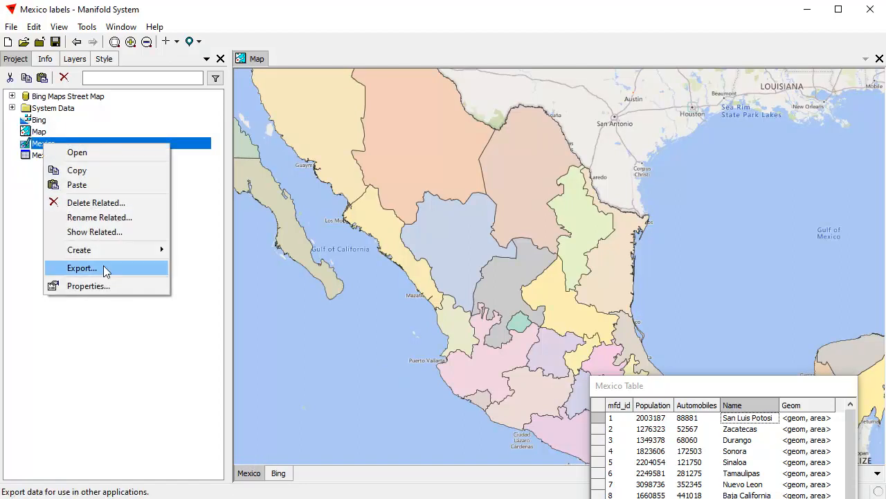
mouse_move(103, 250)
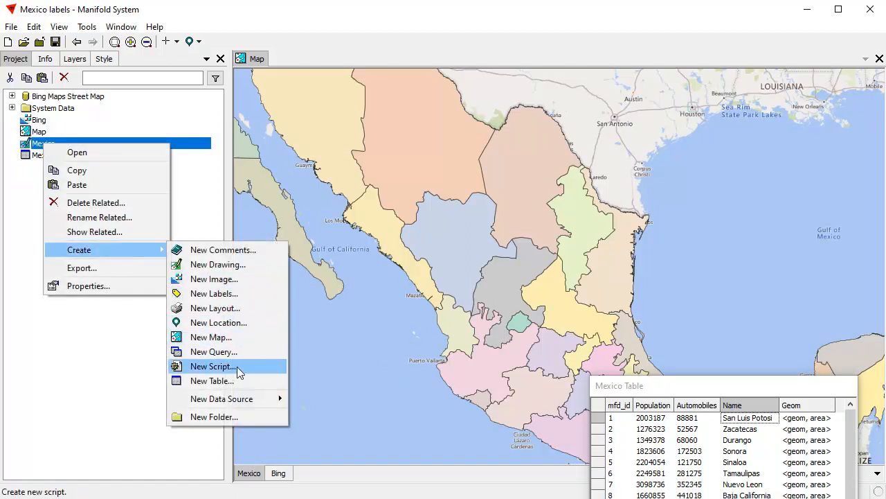
click(228, 297)
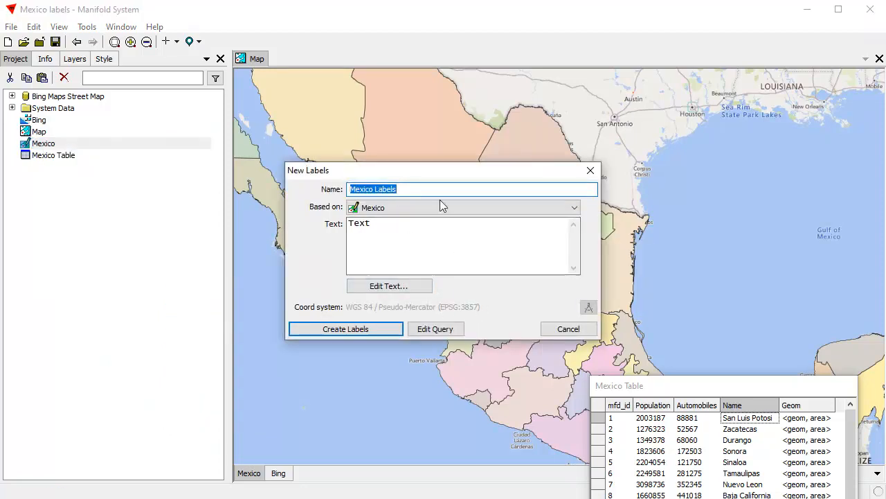
drag(455, 178, 220, 241)
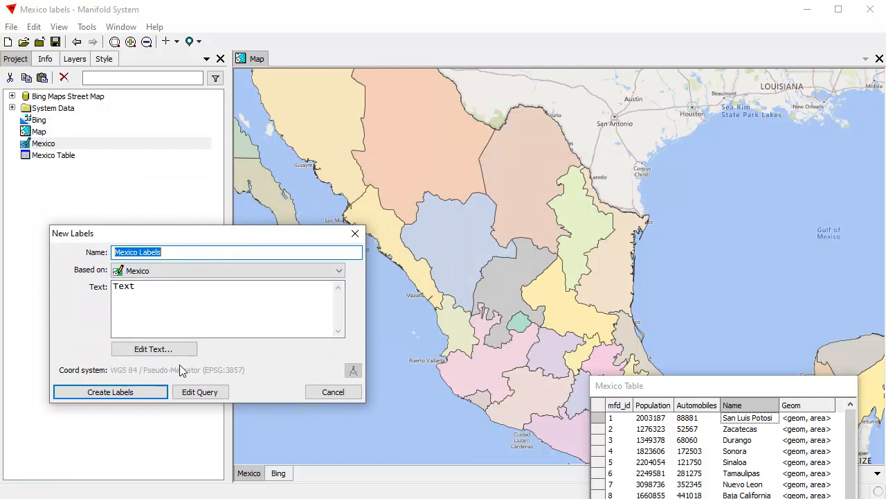
Set the label text to "State: [Name]" with "Pop: [Population]" on a second line, and create the Mexico Labels component
click(152, 349)
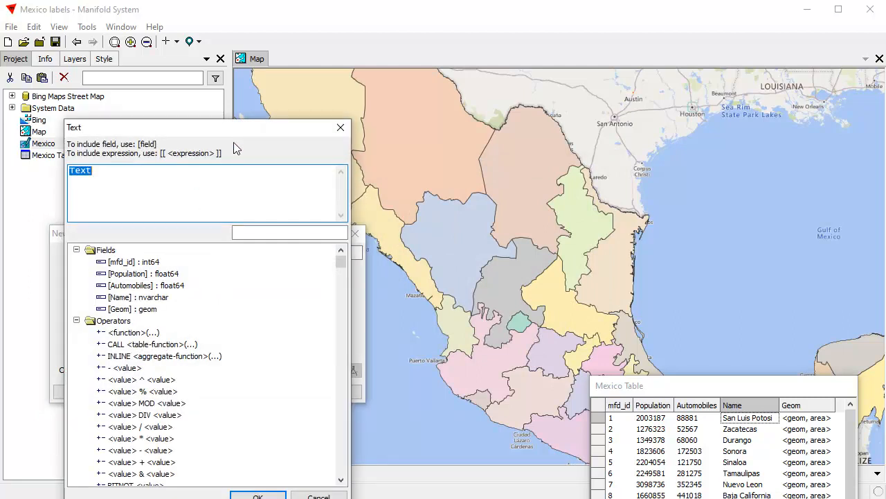
drag(241, 135, 713, 70)
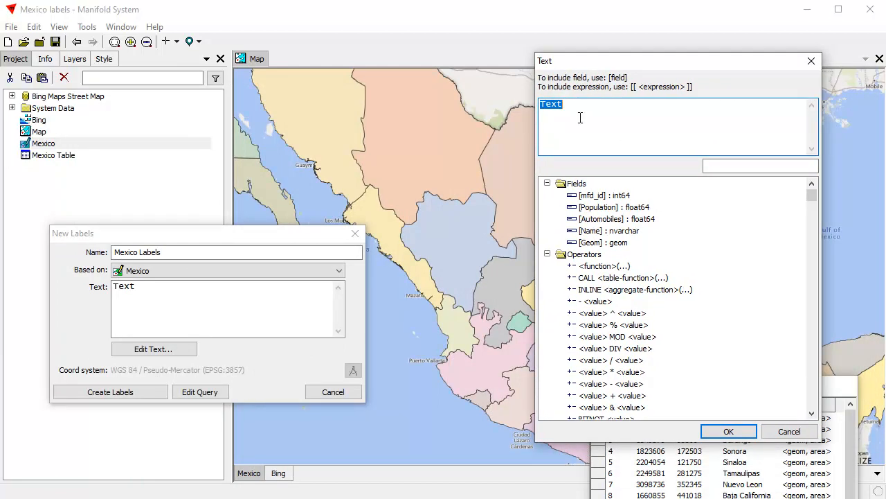
text(State:)
double_click(592, 231)
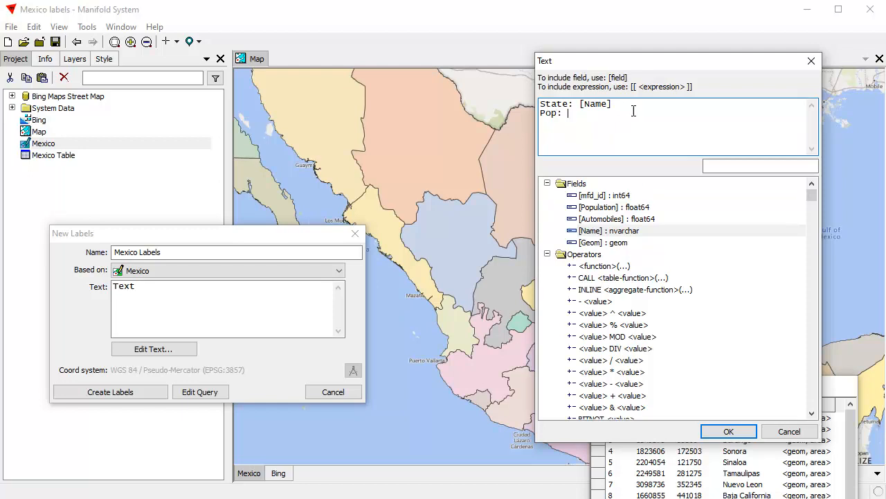
double_click(601, 207)
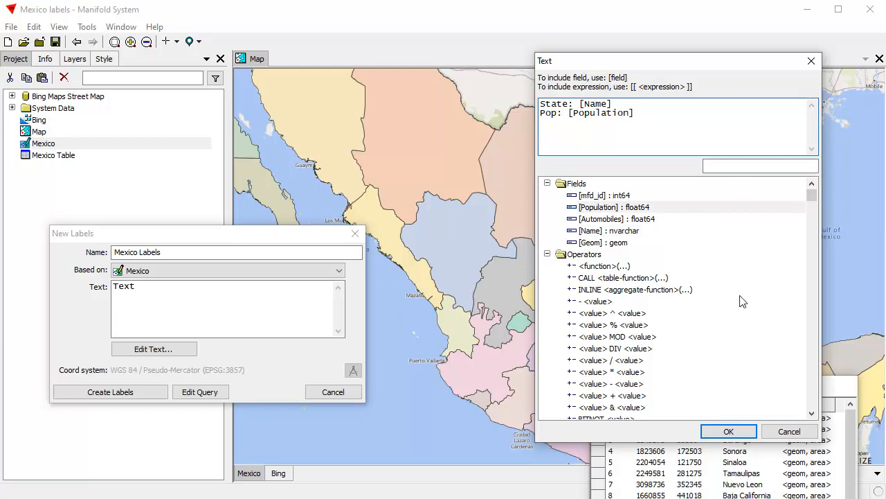
click(730, 431)
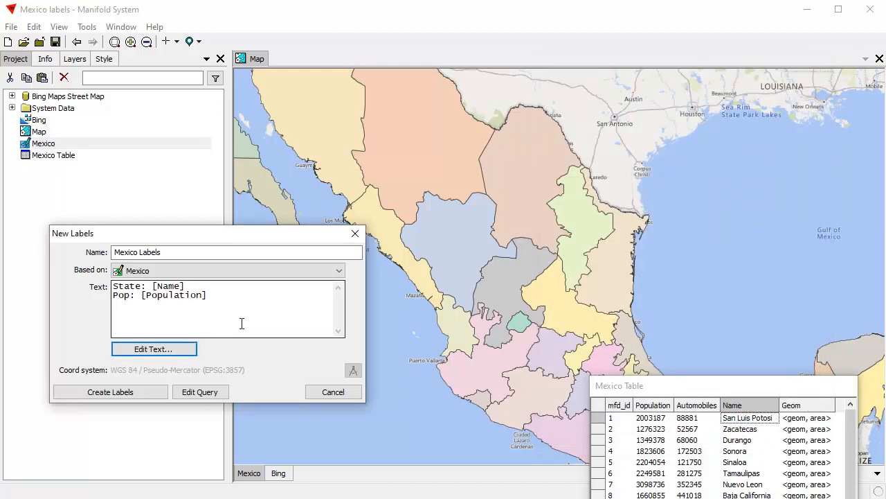
click(135, 390)
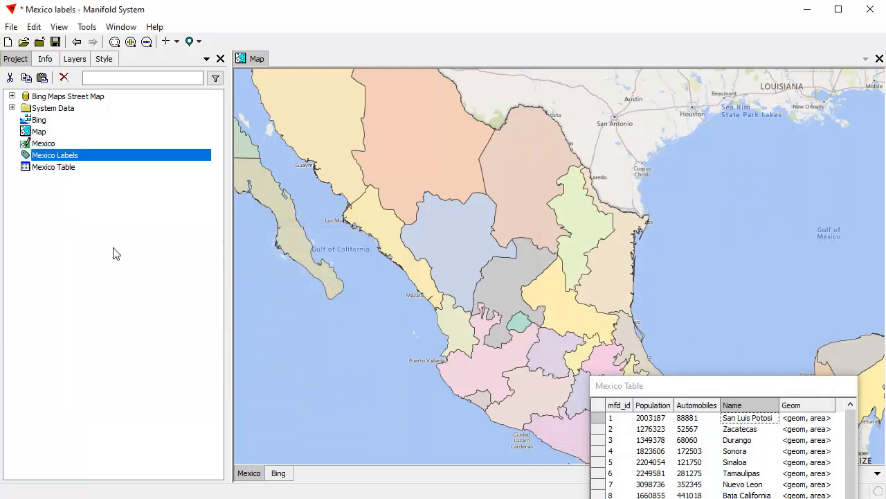
Add Mexico Labels to the map as a layer above the Mexico drawing
drag(180, 155, 453, 213)
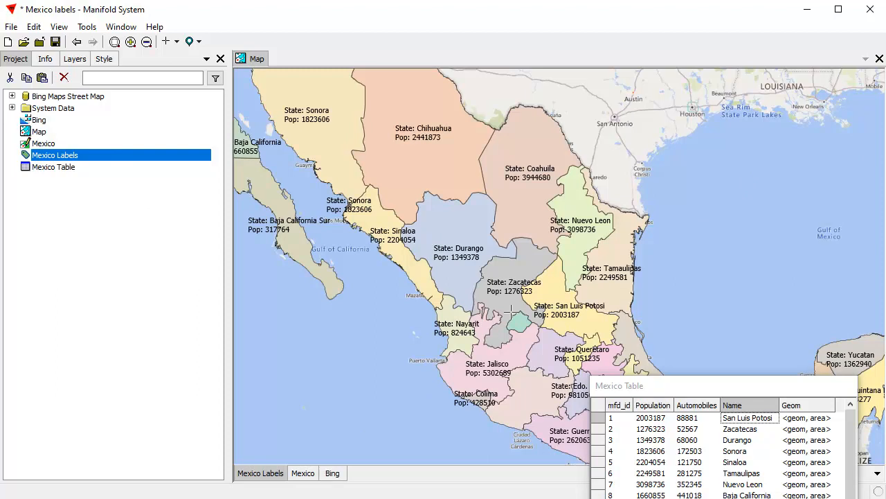
drag(321, 111, 593, 300)
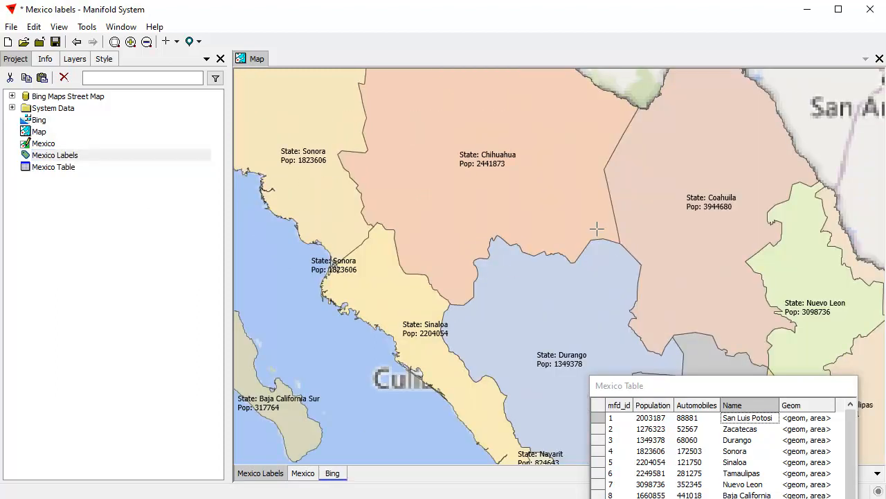
drag(593, 224, 491, 162)
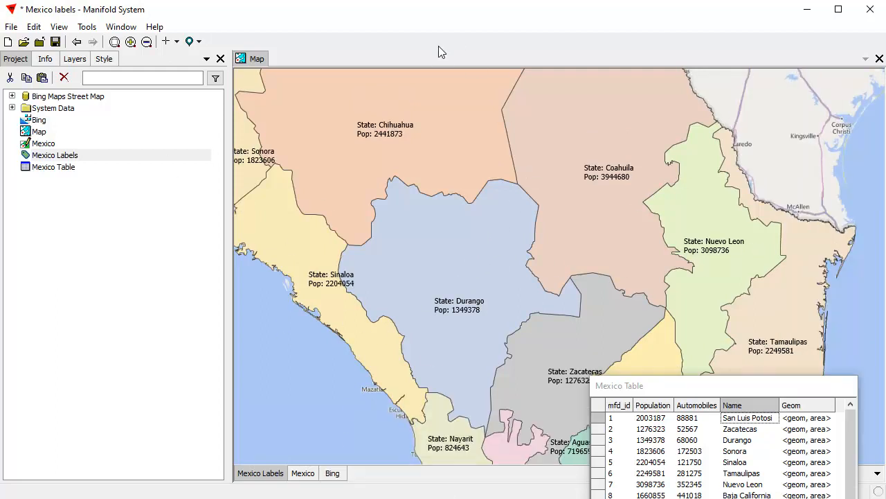
Change the population line of the label text to "Pop: [[ [Population] / 1000]]K" and apply it
click(103, 59)
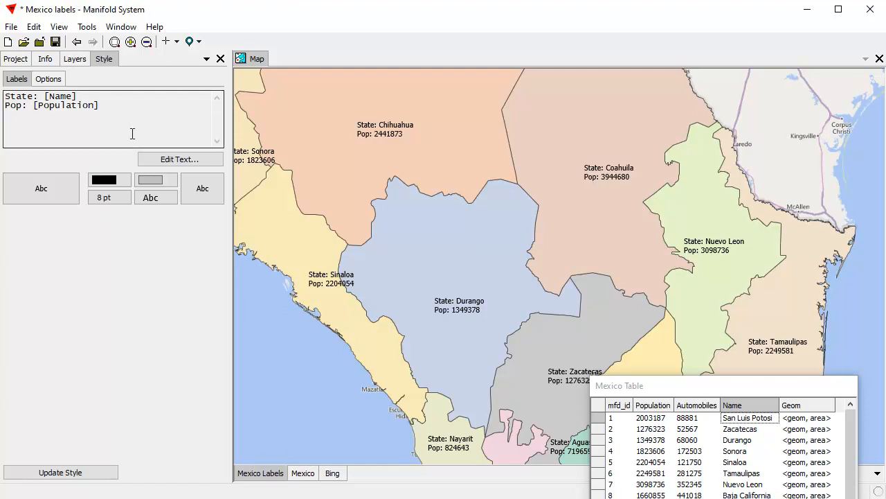
click(166, 160)
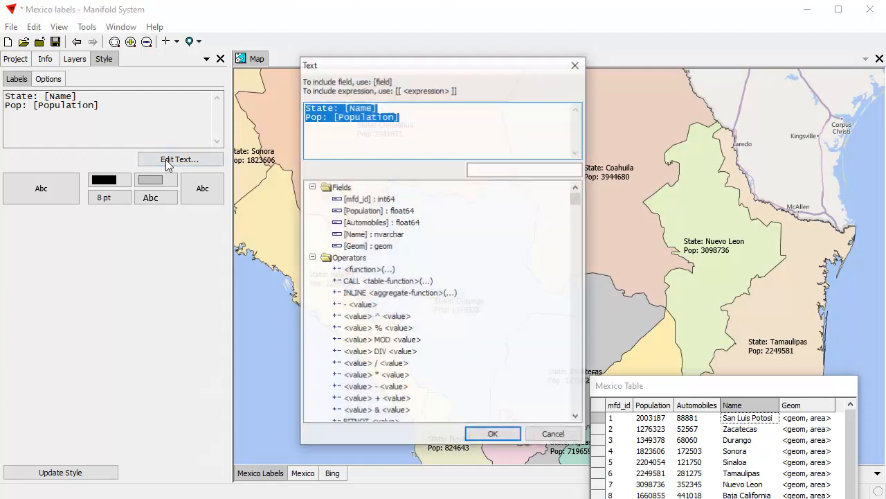
drag(416, 69, 225, 92)
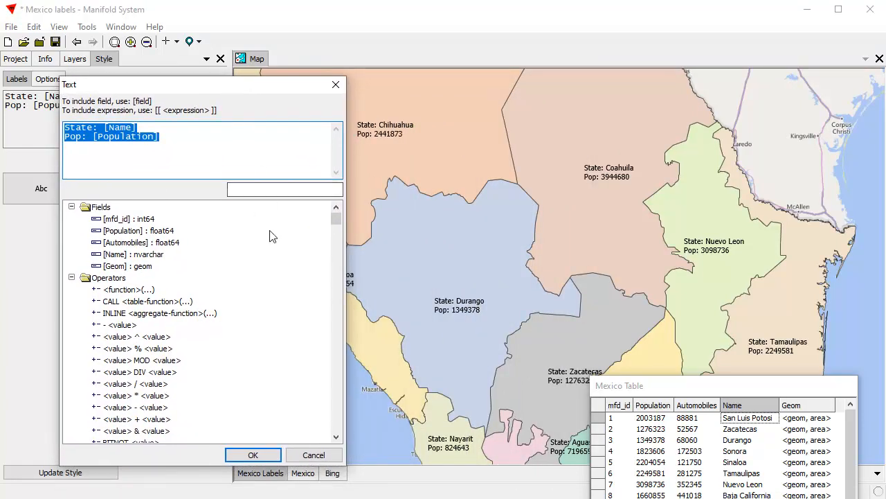
click(155, 137)
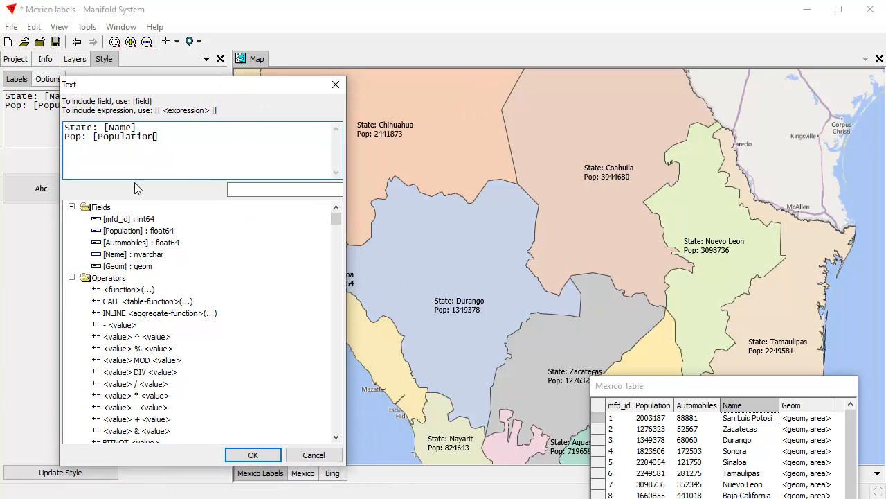
click(93, 136)
text([[)
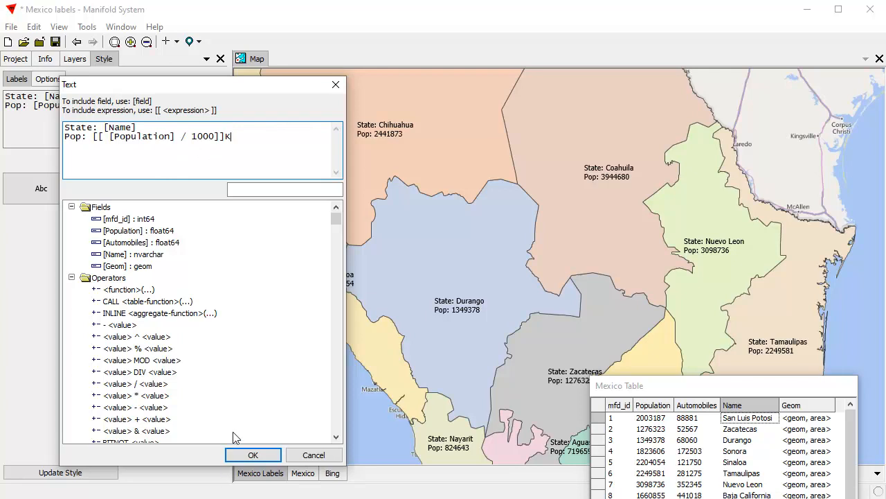
click(253, 454)
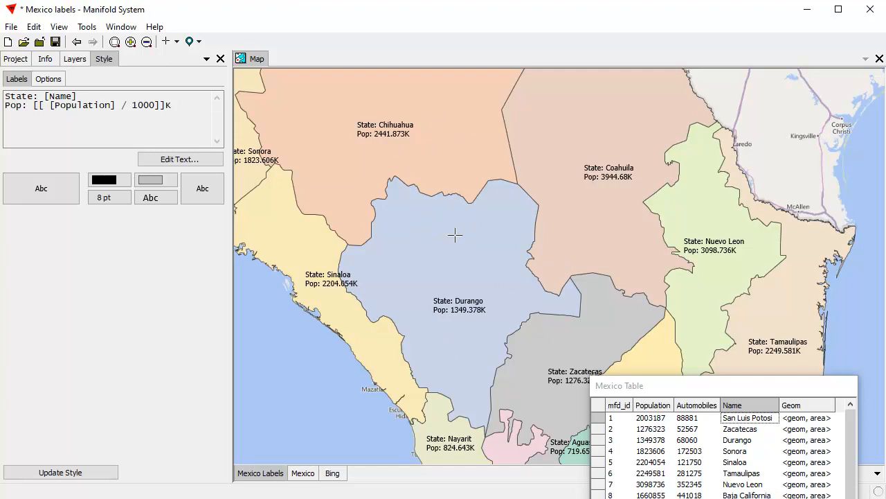
Place the population expression on its own line between the double brackets, change it to "Round([Population] / 1000)", and apply it
click(184, 159)
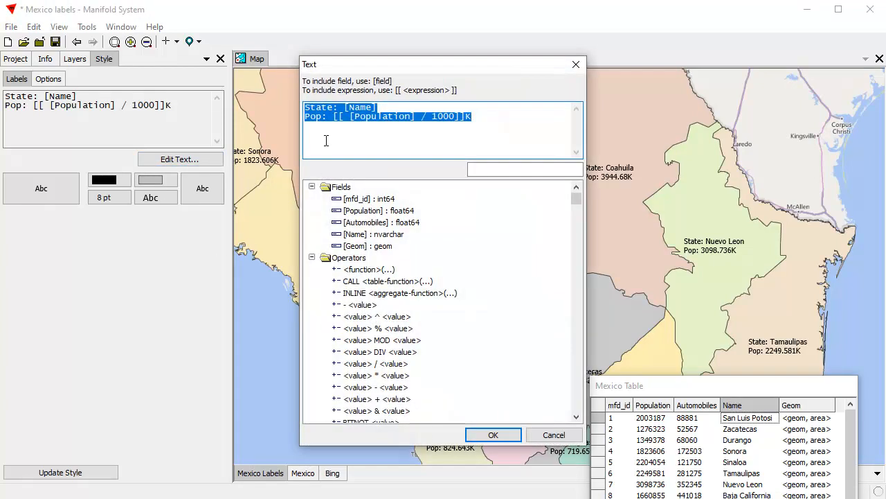
click(350, 119)
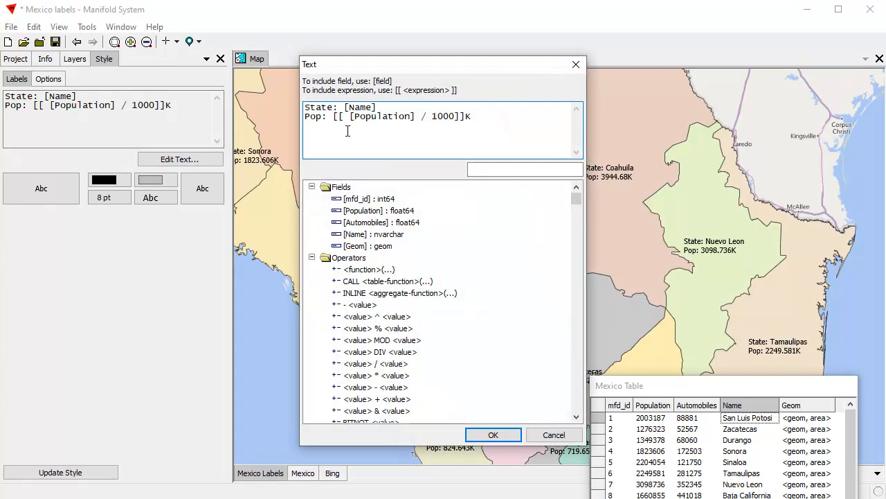
key(Return)
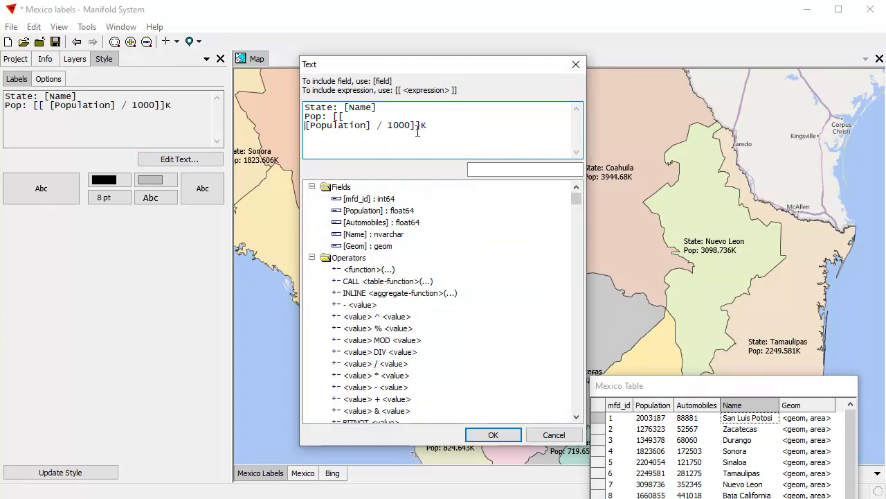
key(Return)
key(Return)
click(358, 117)
key(Return)
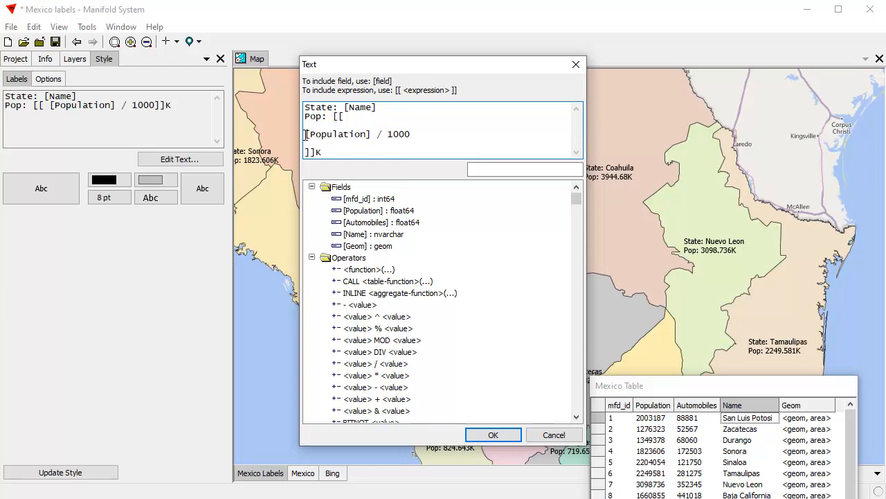
text(Round()
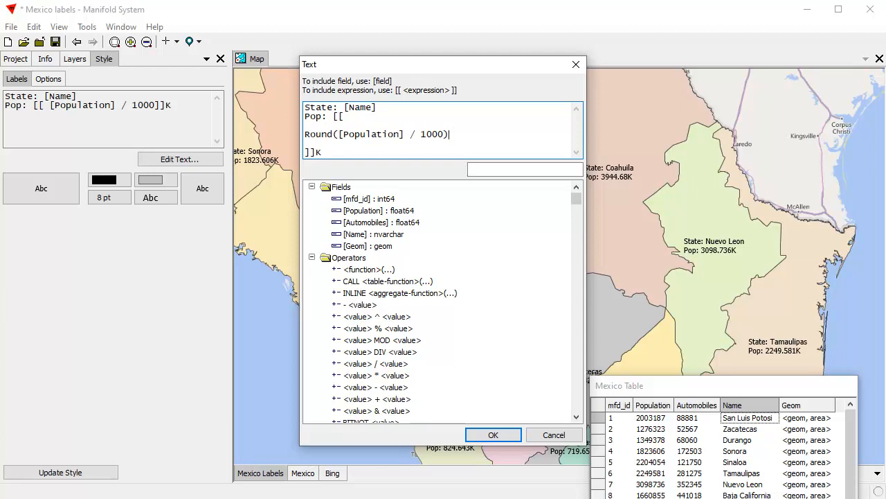
click(493, 434)
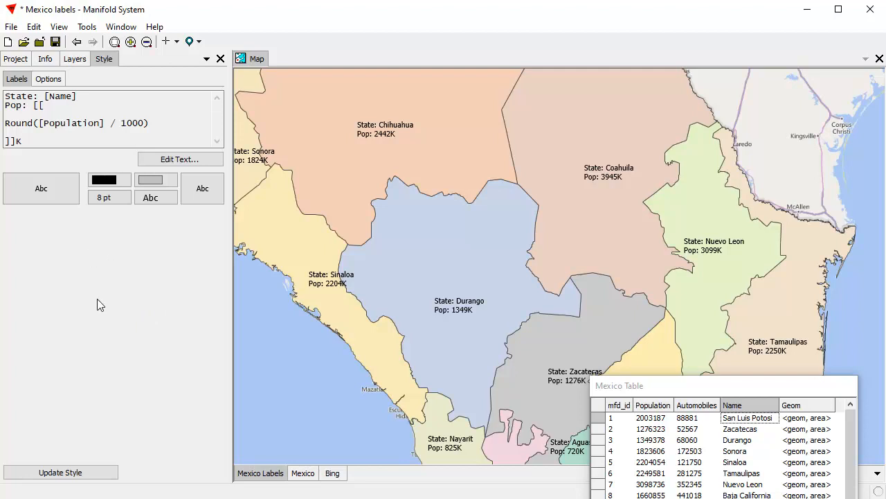
Reopen the label text and rejoin the population line as "Pop: [[ Round([Population] / 1000)]]K"
click(181, 161)
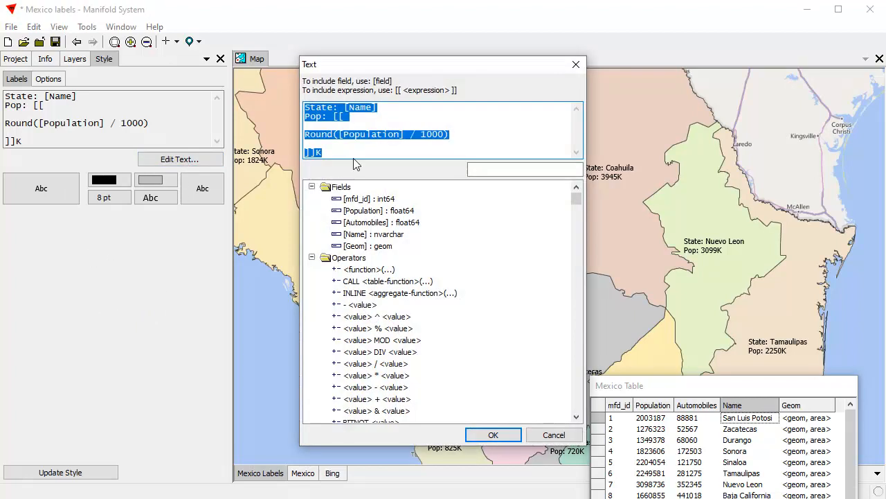
click(382, 119)
key(Delete)
key(Delete)
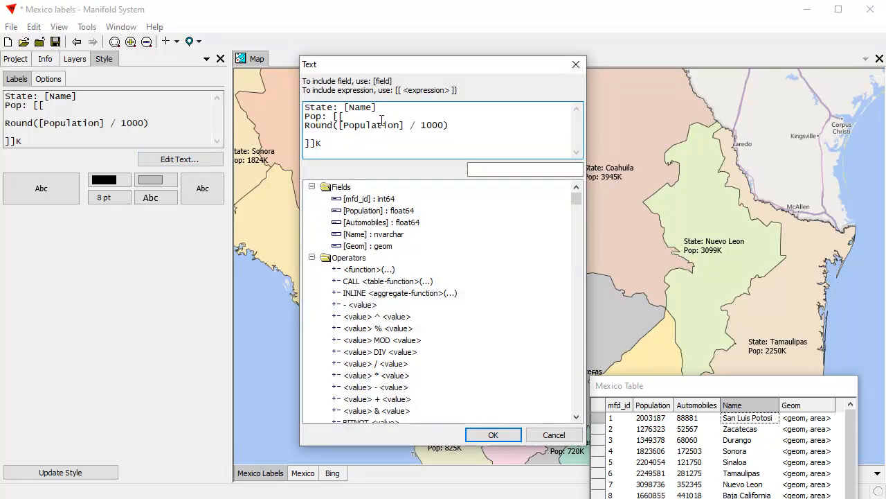
click(500, 115)
key(Delete)
key(Delete)
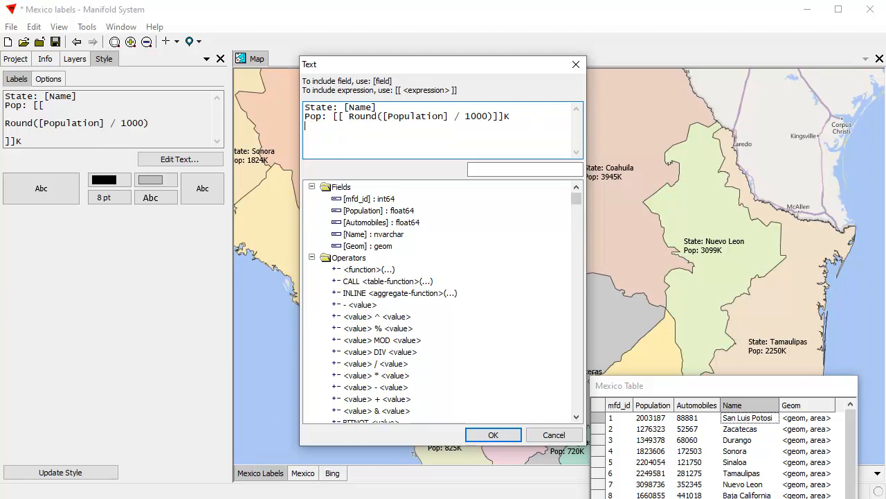
Begin a third label line with "Area: [[ [Geom]" and filter the function list for "area"
text(Area)
double_click(367, 246)
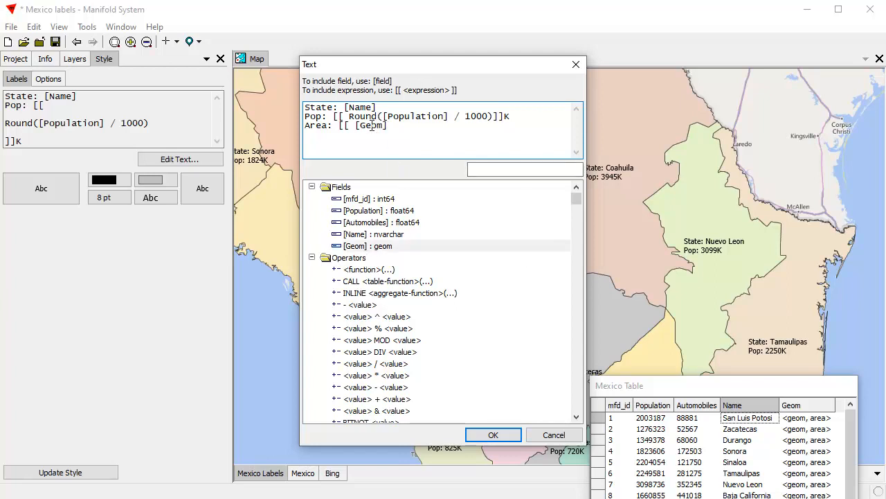
click(312, 256)
click(524, 173)
text(a)
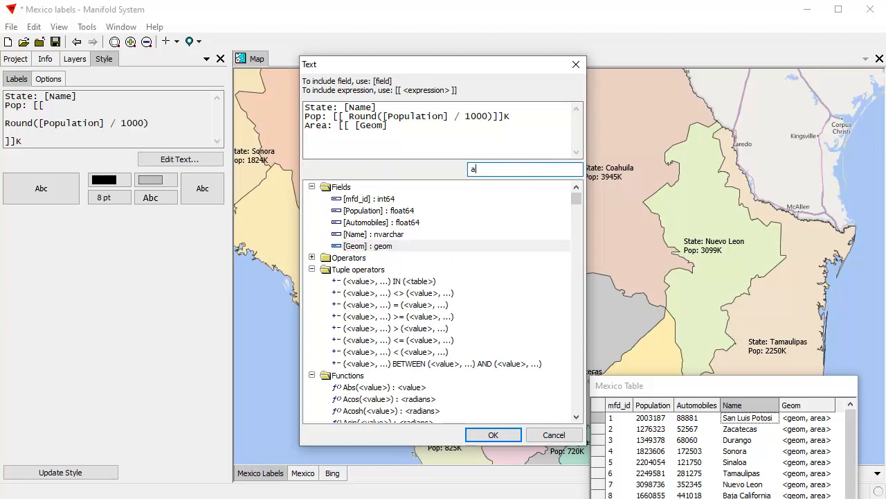
text(rea)
key(BackSpace)
text(rea)
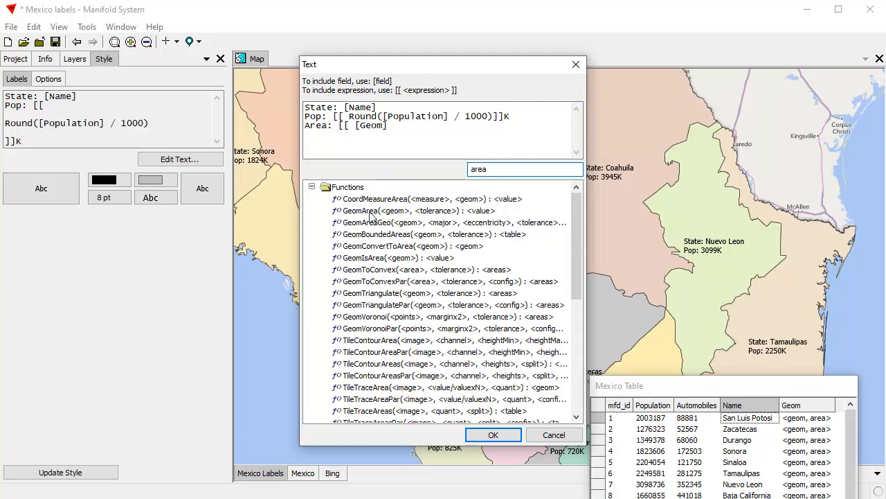
Replace "[Geom]" in the label text's area line with the GeomArea(<geom>, <tolerance>) function template
click(355, 128)
key(End)
key(shift+Left)
key(shift+Left)
key(shift+Left)
key(shift+Left)
key(shift+Left)
key(shift+Left)
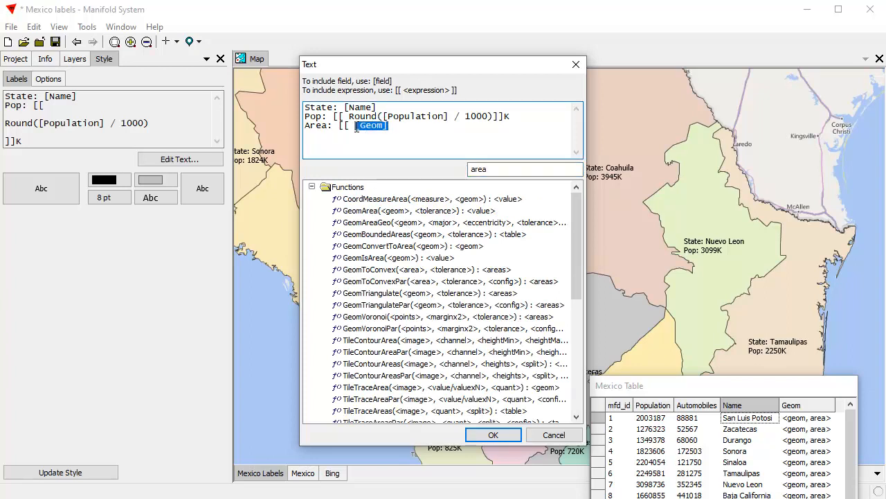
double_click(374, 210)
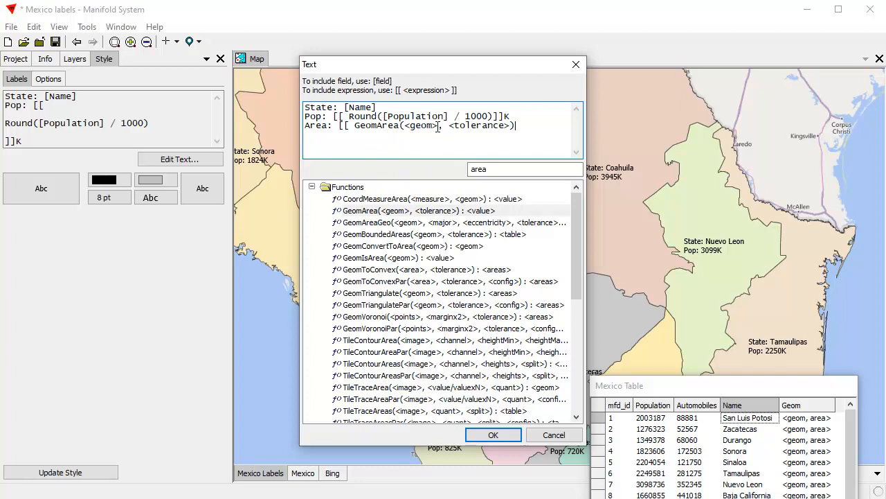
Clear the "area" filter and replace the <geom> argument of GeomArea with the [Geom] field
drag(436, 128, 410, 129)
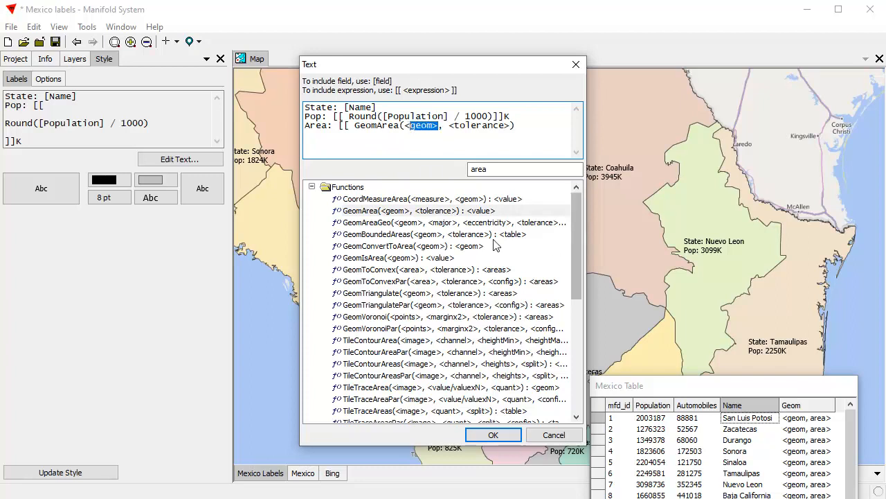
click(312, 187)
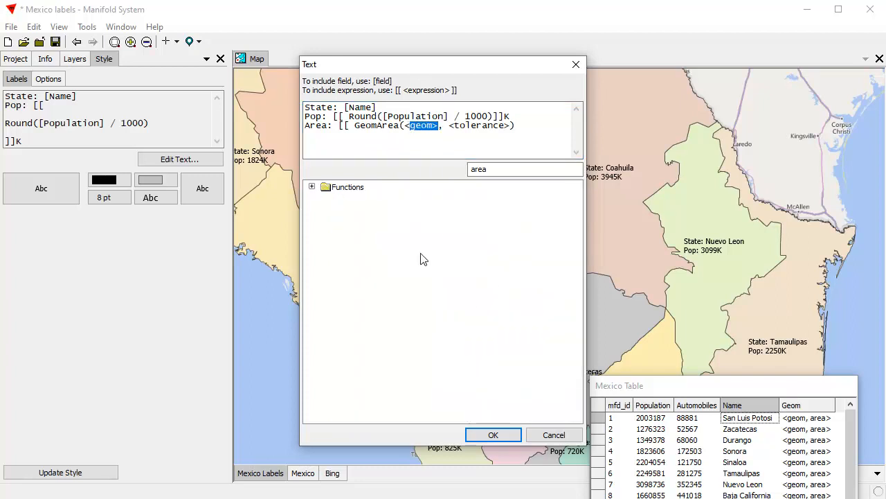
drag(504, 173, 390, 172)
key(BackSpace)
double_click(339, 189)
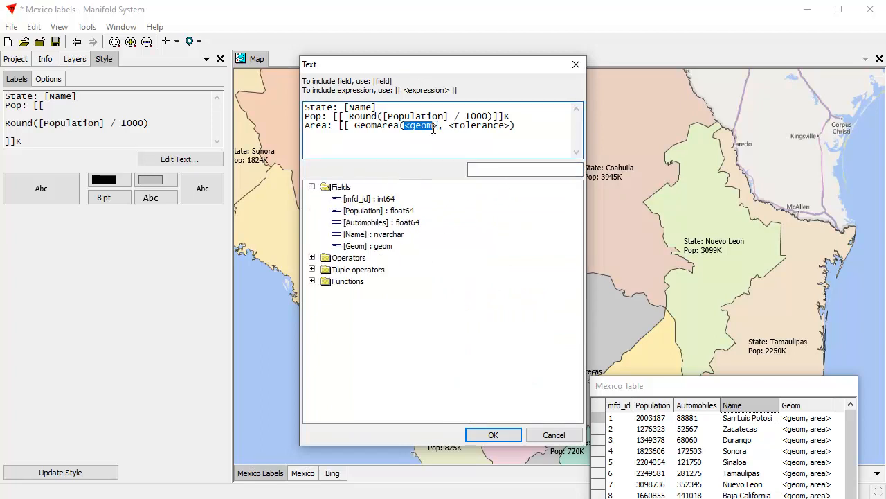
double_click(357, 247)
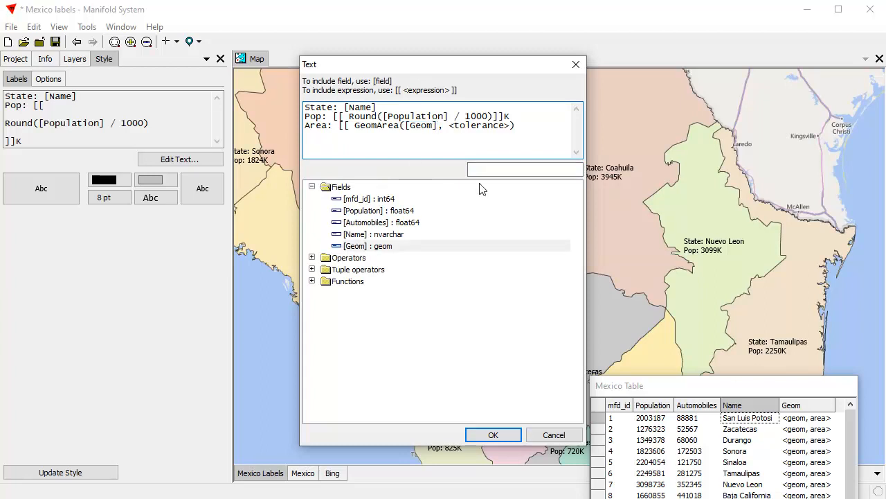
Set the GeomArea tolerance to 0, close the expression with "]]", and apply the label text
drag(513, 127, 450, 131)
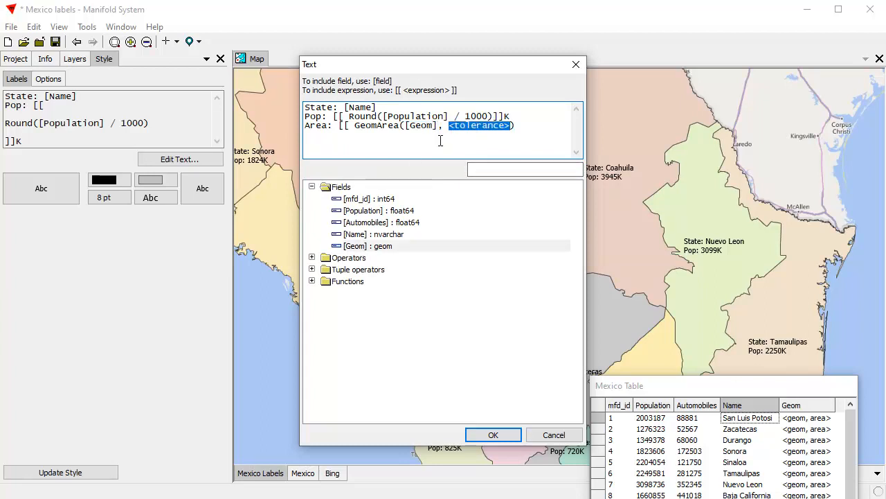
text(0))
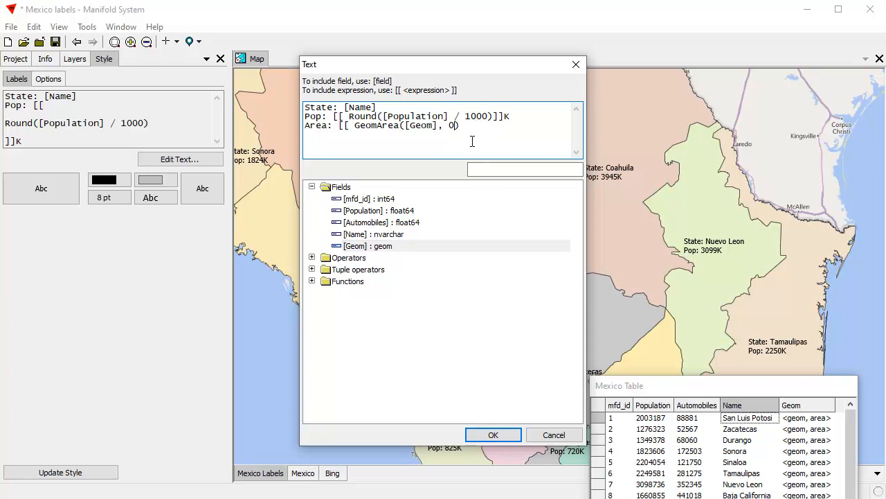
text( ]])
click(488, 434)
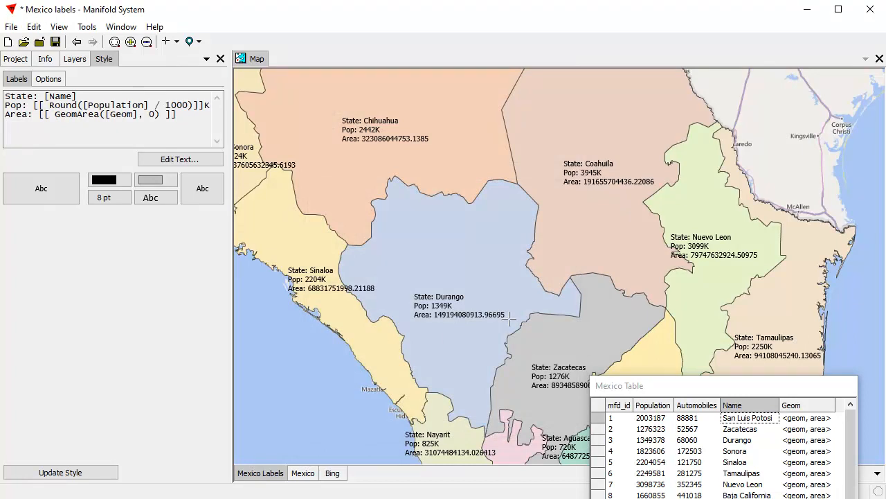
Change the area line to "Area: [[ GeomArea([Geom], 0) / 1000000 ]]" and apply it
click(181, 162)
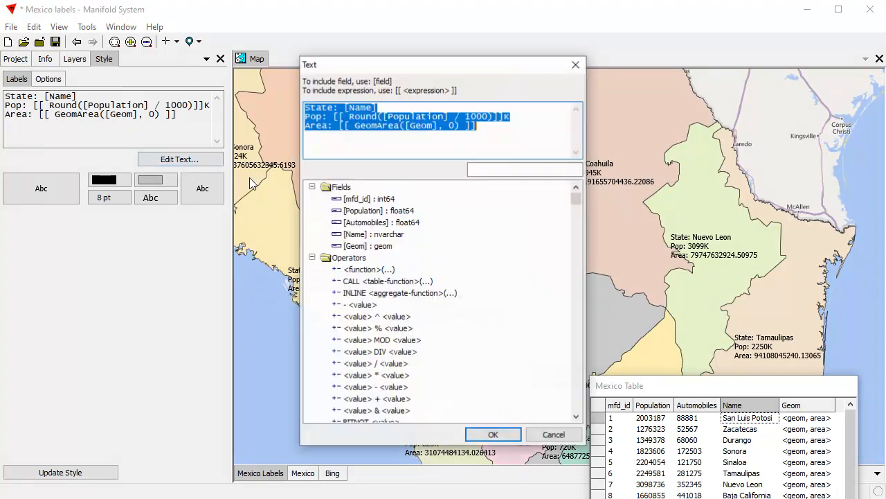
click(464, 125)
text(/ )
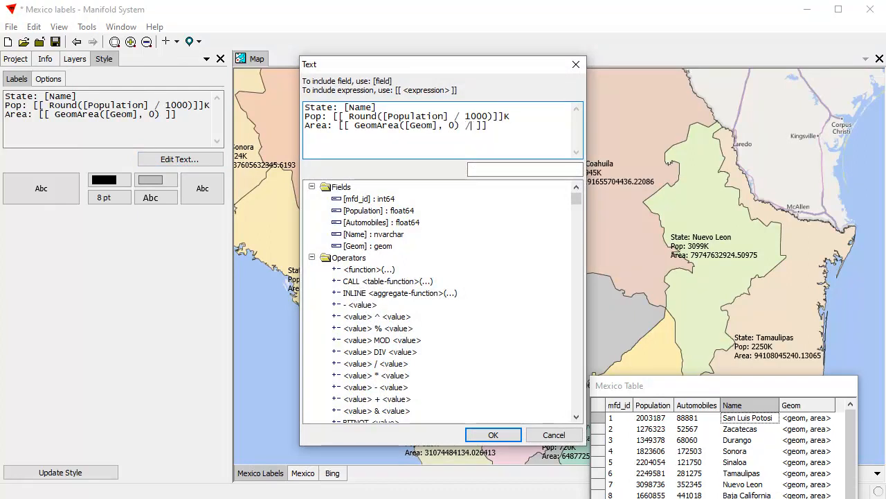
text(1000000 )
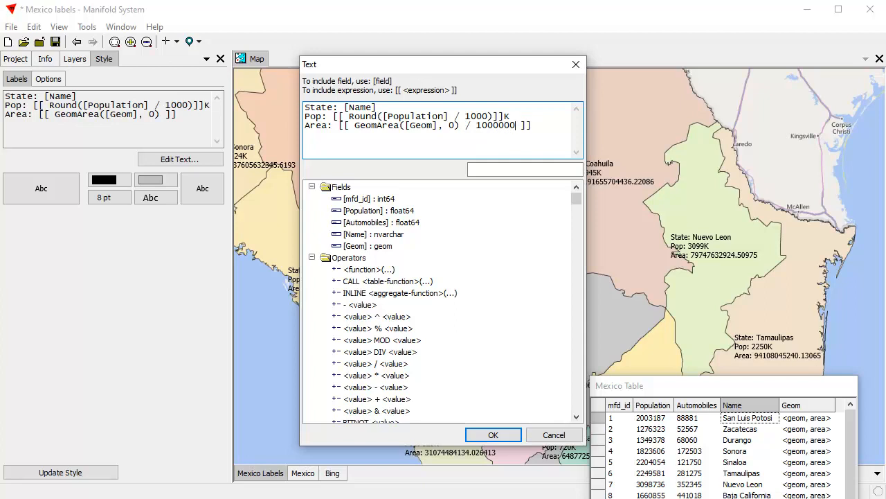
text(000)
key(BackSpace)
key(BackSpace)
key(BackSpace)
click(491, 435)
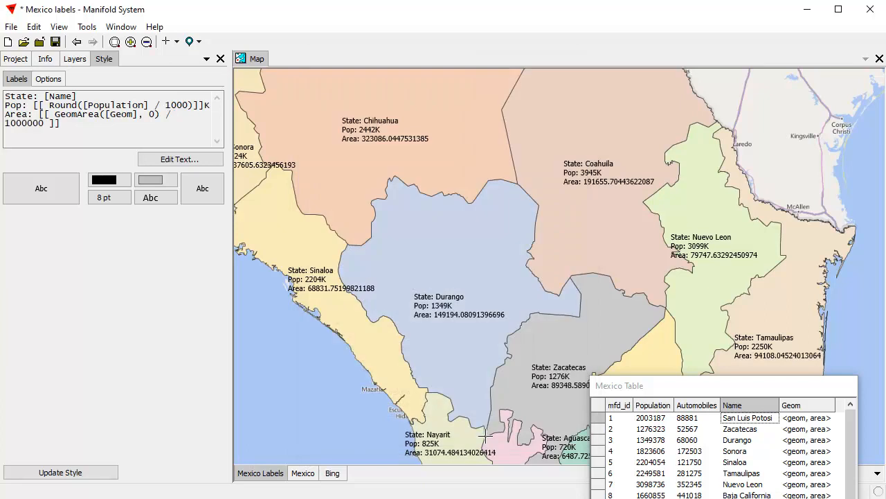
Wrap the area expression in Round so it reads "Round(GeomArea([Geom], 0) / 1000000)" and apply it
click(207, 159)
click(365, 126)
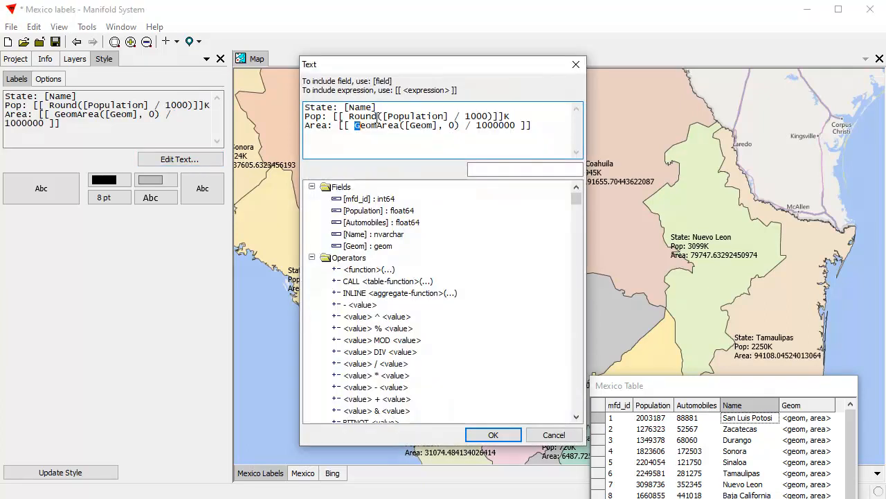
drag(385, 116, 350, 117)
key(ctrl+c)
click(355, 125)
key(ctrl+v)
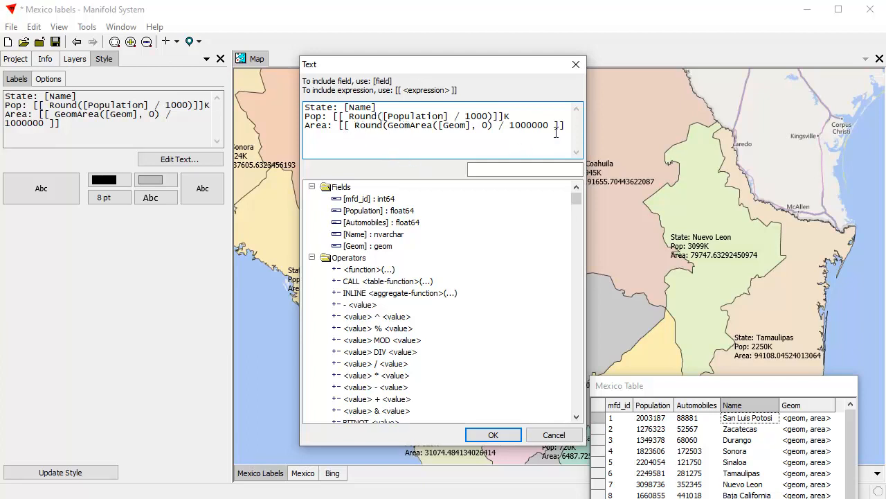
click(546, 128)
text())
click(492, 434)
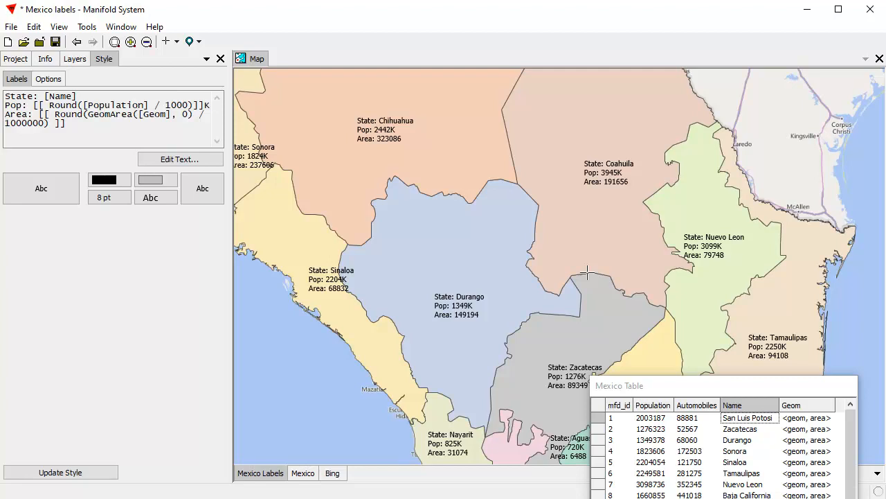
Set the label size to 12 pt and the label color to dark olive green
click(112, 199)
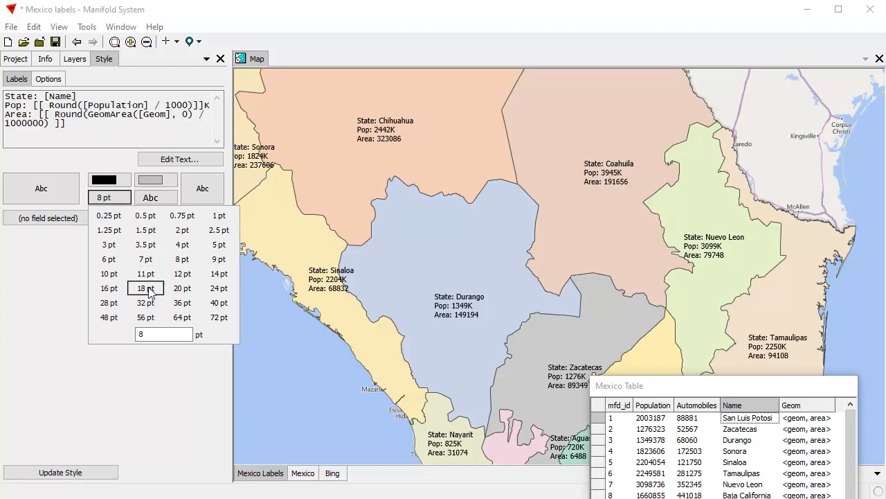
click(182, 274)
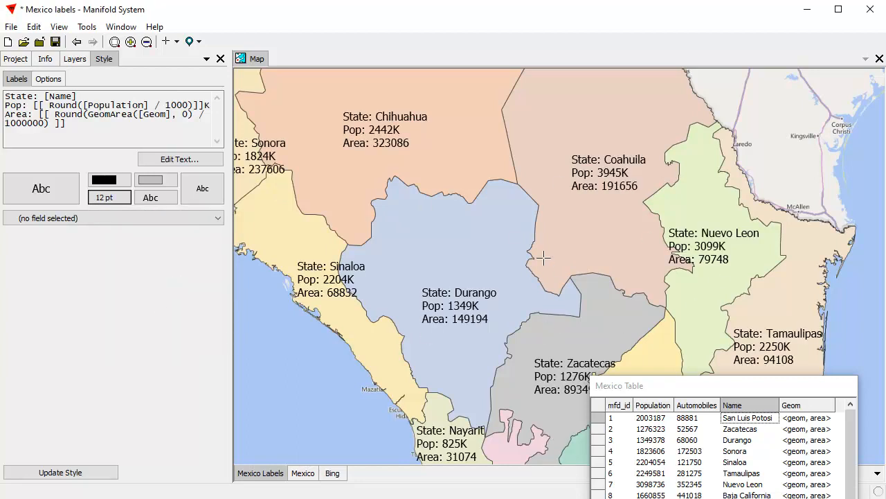
click(109, 182)
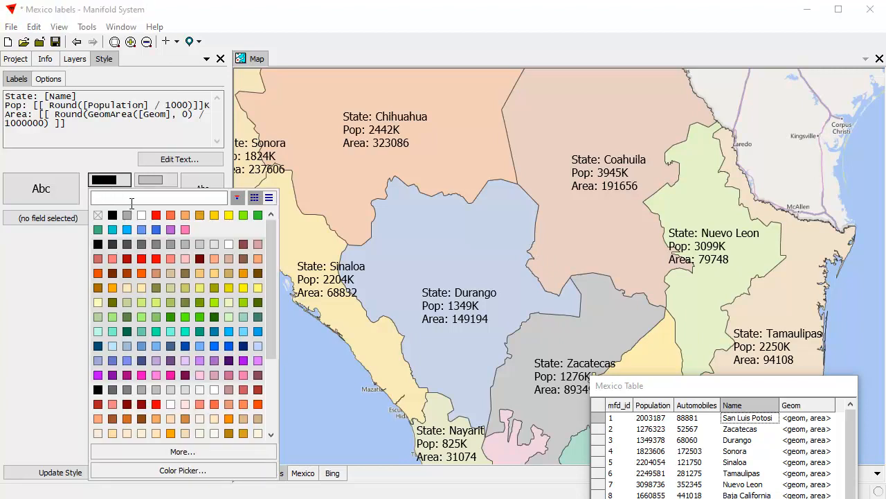
click(258, 302)
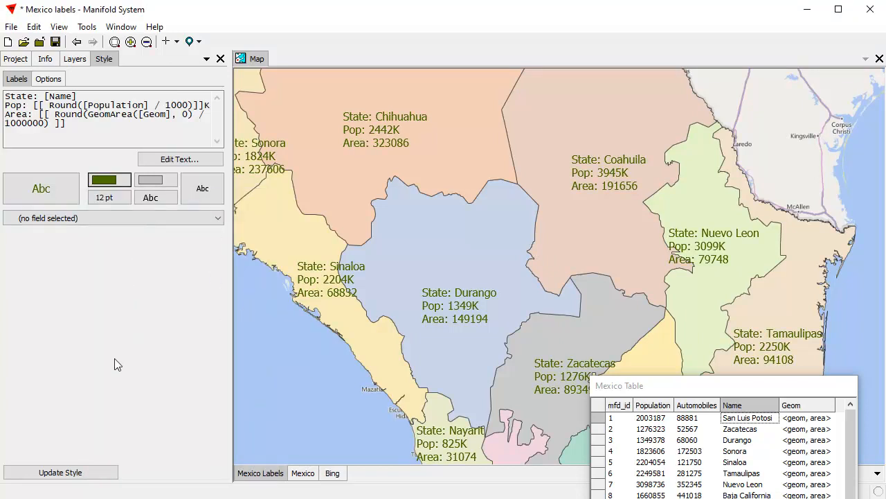
Add a black shadow with an offset of 1 to the label style and apply it
click(67, 190)
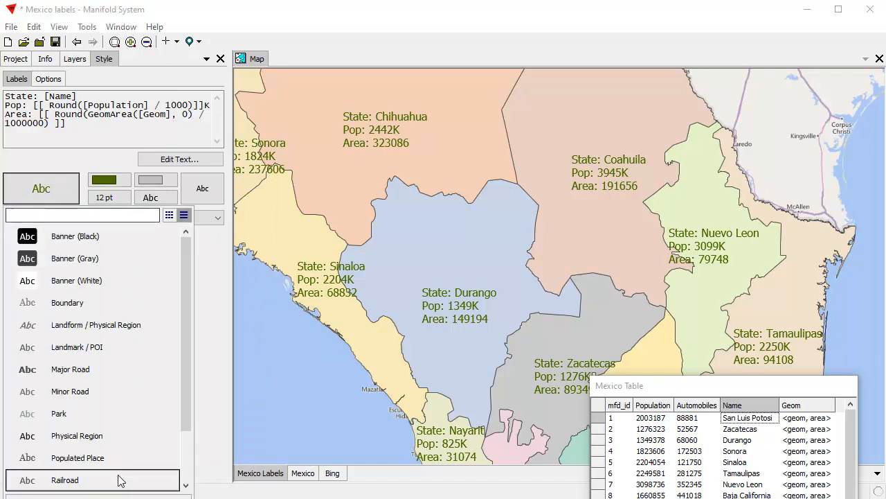
click(101, 493)
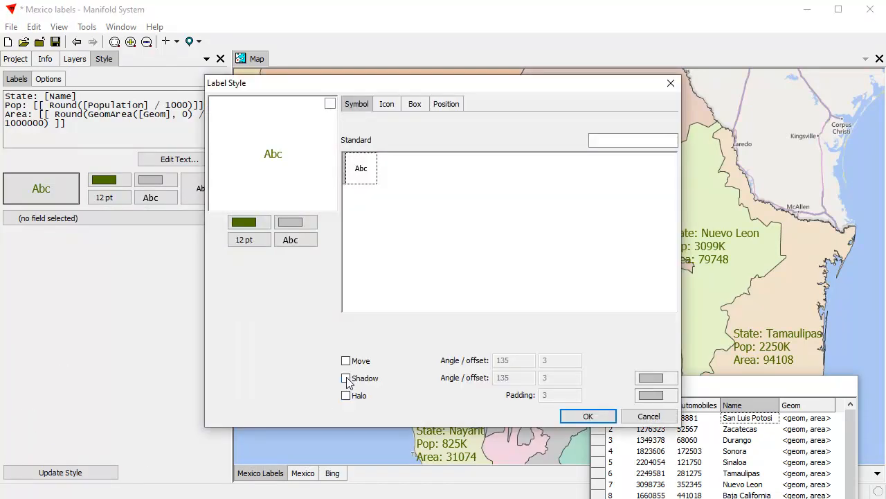
click(346, 378)
click(651, 378)
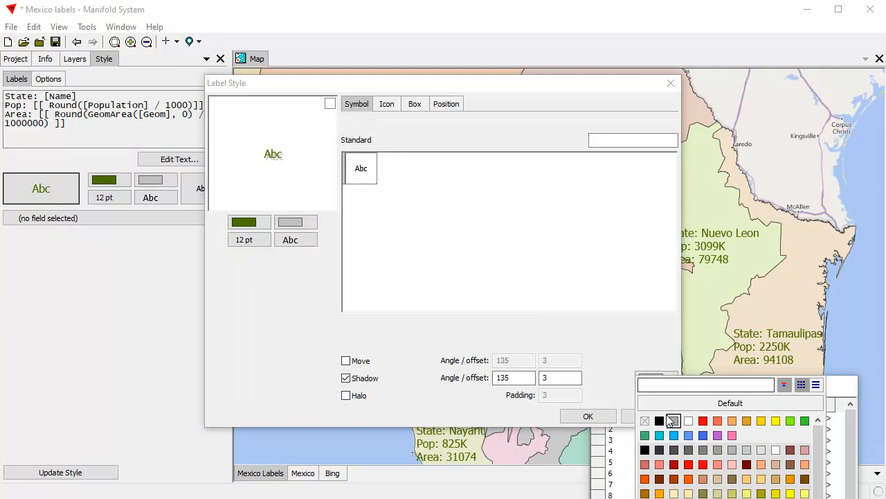
click(654, 421)
drag(549, 379, 527, 378)
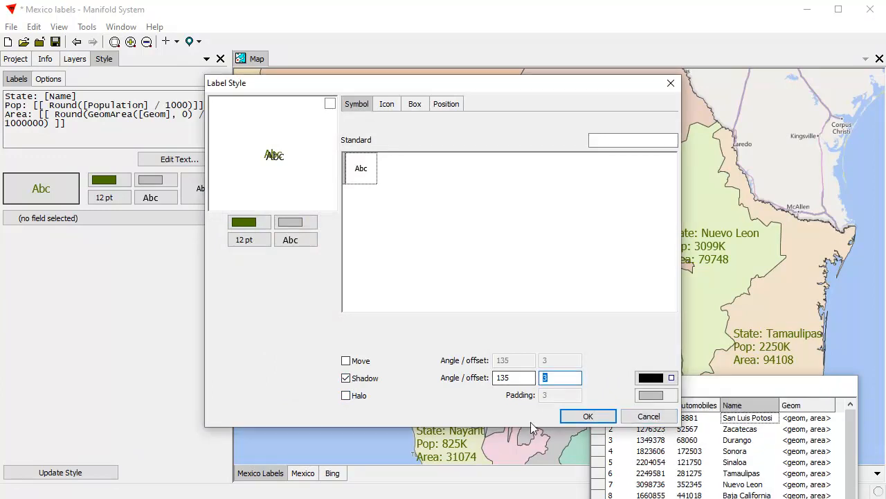
text(1)
click(585, 416)
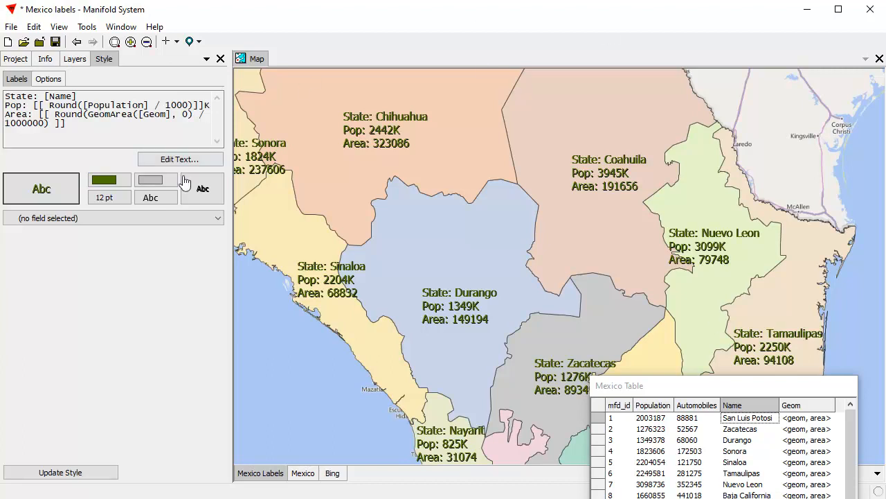
click(122, 136)
key(ctrl+a)
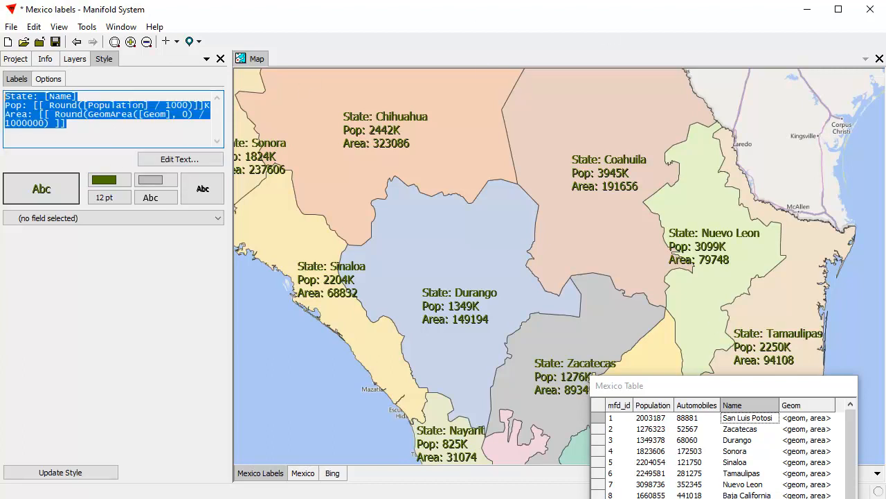
click(101, 134)
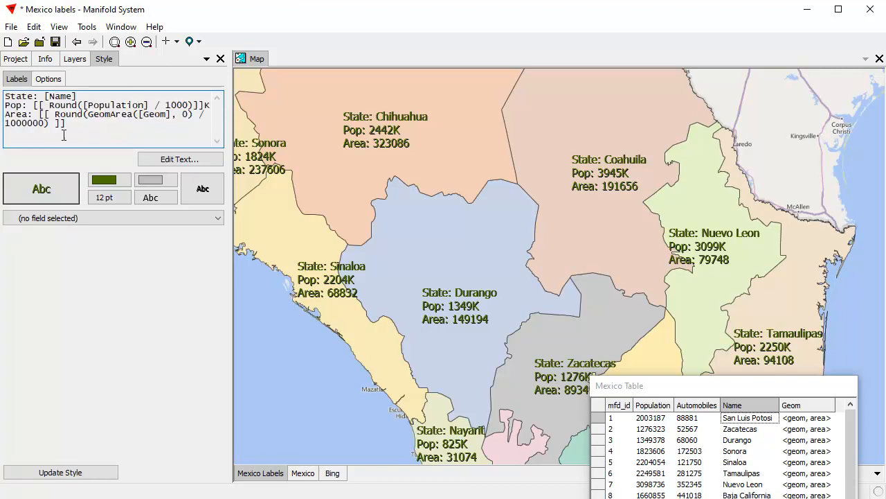